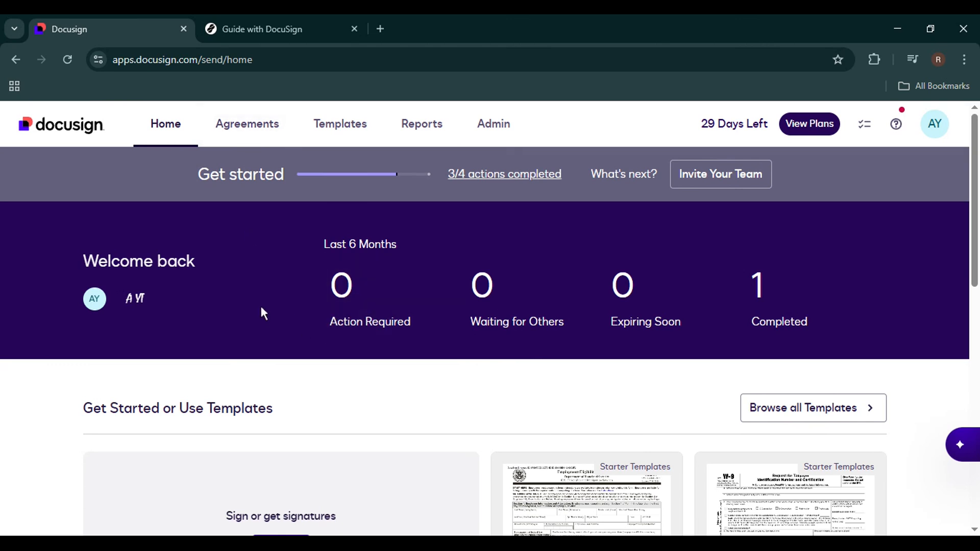
Step: Create a new envelope template and name it "pdf"
{"action": "left_click", "coordinate": [343, 130]}
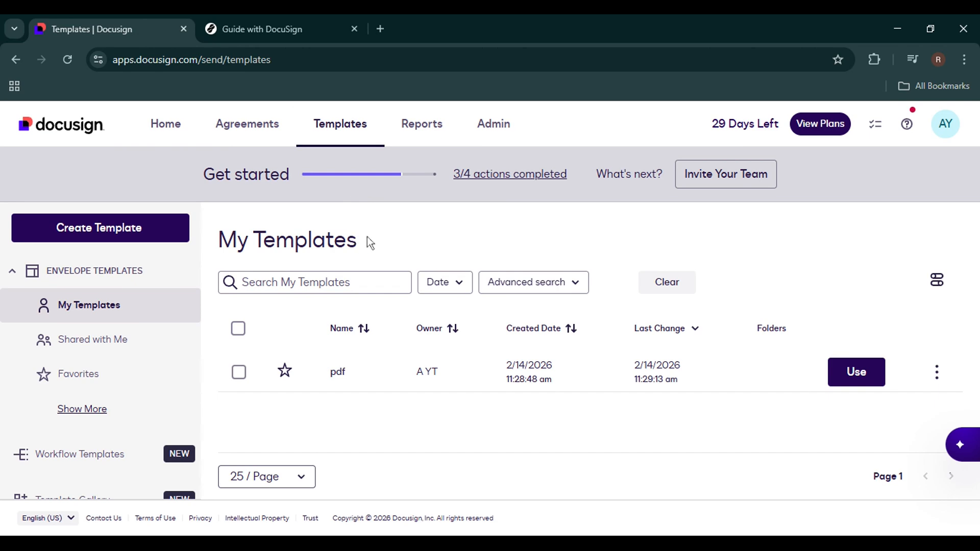
{"action": "left_click", "coordinate": [171, 226]}
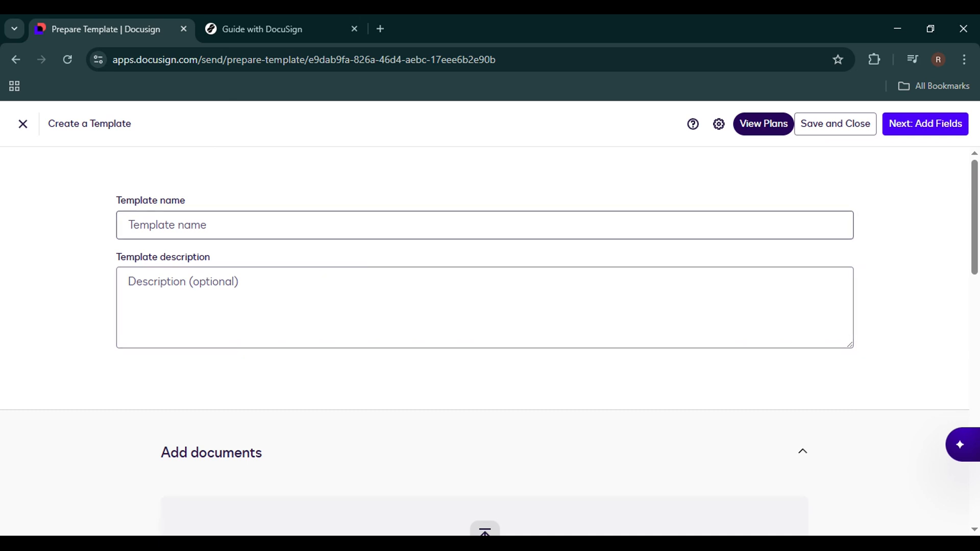
{"action": "left_click", "coordinate": [347, 225]}
{"action": "type", "text": "pdf"}
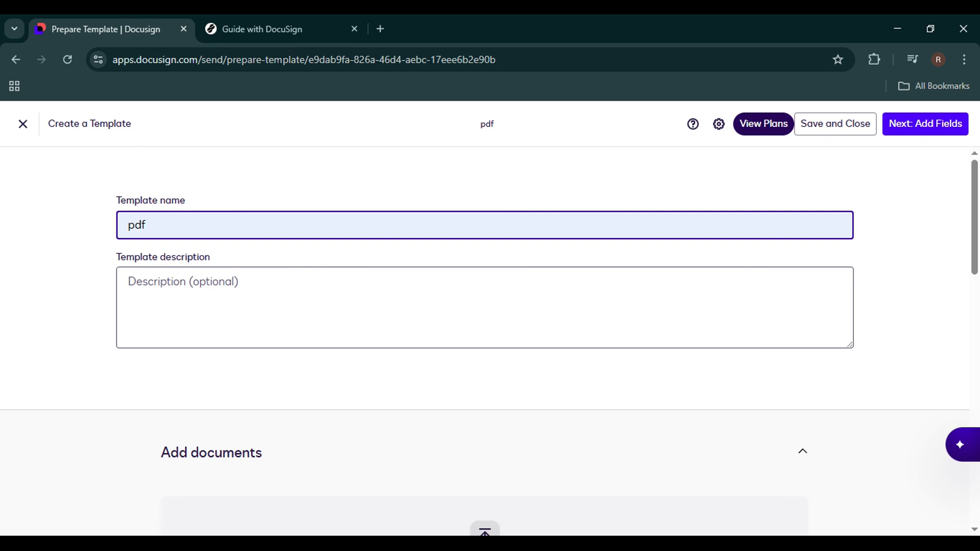
Step: Add the one-page TEST DOCUMENT SAMPLE.pdf file to the template's documents
{"action": "scroll", "coordinate": [489, 347], "scroll_direction": "down", "scroll_amount": 4}
{"action": "scroll", "coordinate": [352, 295], "scroll_direction": "down", "scroll_amount": 1}
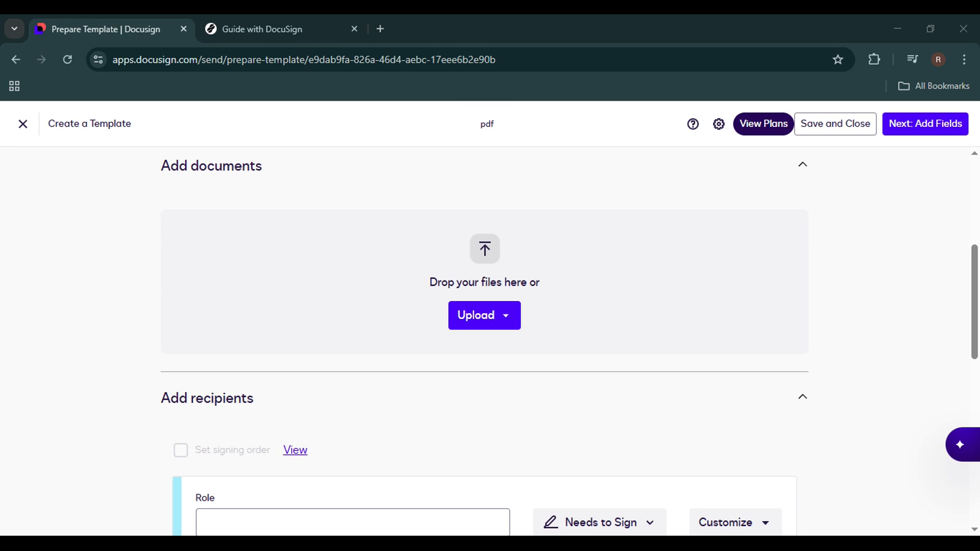
{"action": "scroll", "coordinate": [475, 240], "scroll_direction": "up", "scroll_amount": 6}
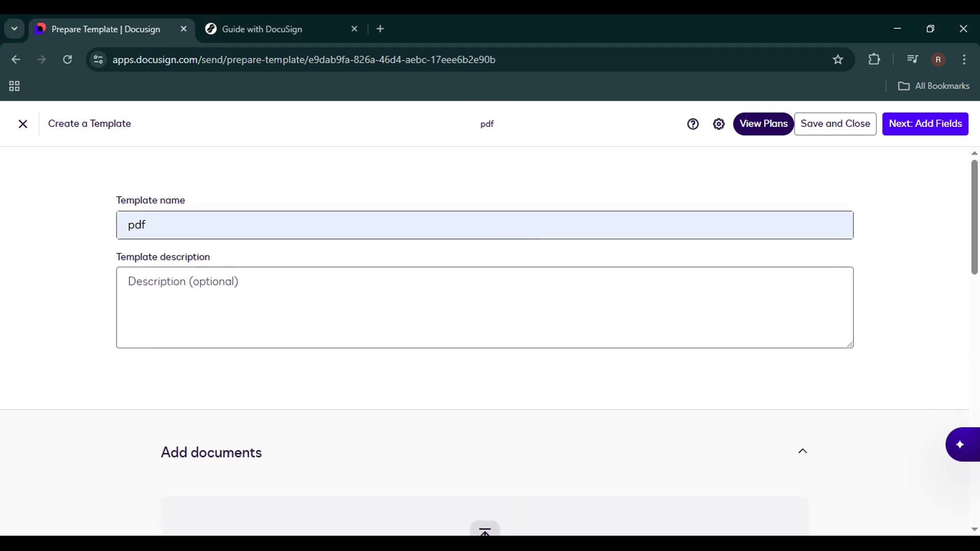
{"action": "scroll", "coordinate": [349, 329], "scroll_direction": "down", "scroll_amount": 1}
{"action": "scroll", "coordinate": [349, 330], "scroll_direction": "down", "scroll_amount": 5}
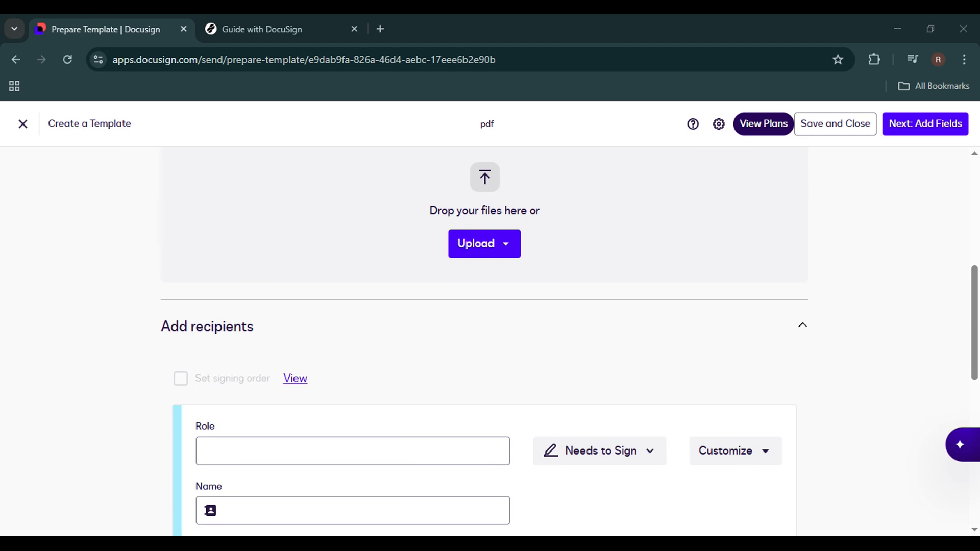
{"action": "scroll", "coordinate": [446, 267], "scroll_direction": "up", "scroll_amount": 1}
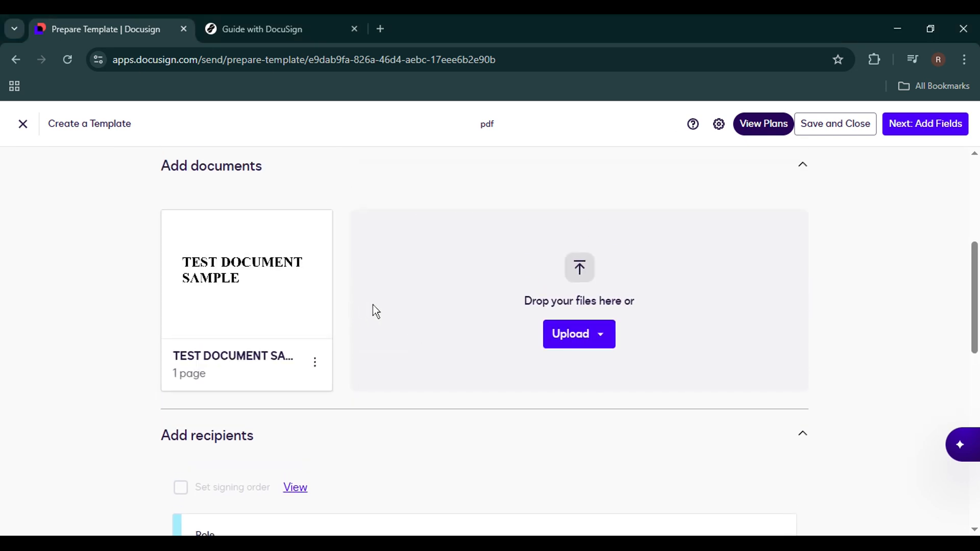
Step: Fill in the template recipient's name and email by choosing the suggested contact, leaving the role blank
{"action": "scroll", "coordinate": [373, 305], "scroll_direction": "down", "scroll_amount": 3}
{"action": "scroll", "coordinate": [376, 311], "scroll_direction": "down", "scroll_amount": 1}
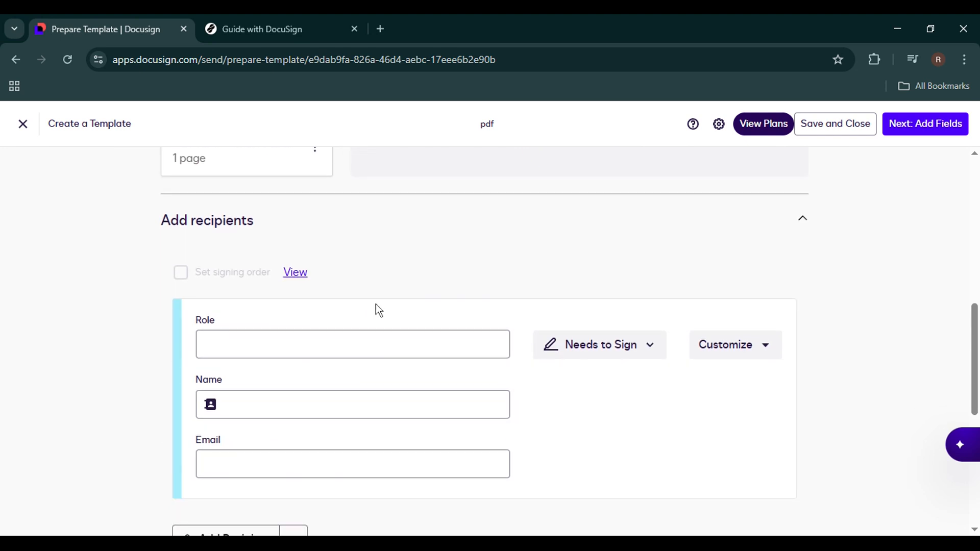
{"action": "scroll", "coordinate": [375, 304], "scroll_direction": "down", "scroll_amount": 1}
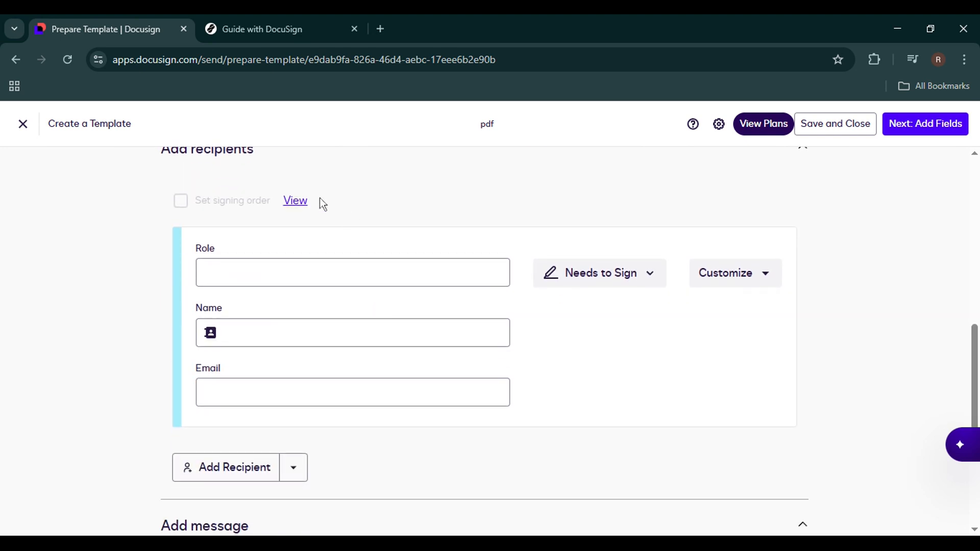
{"action": "scroll", "coordinate": [358, 214], "scroll_direction": "up", "scroll_amount": 1}
{"action": "scroll", "coordinate": [397, 237], "scroll_direction": "down", "scroll_amount": 1}
{"action": "left_click", "coordinate": [308, 332]}
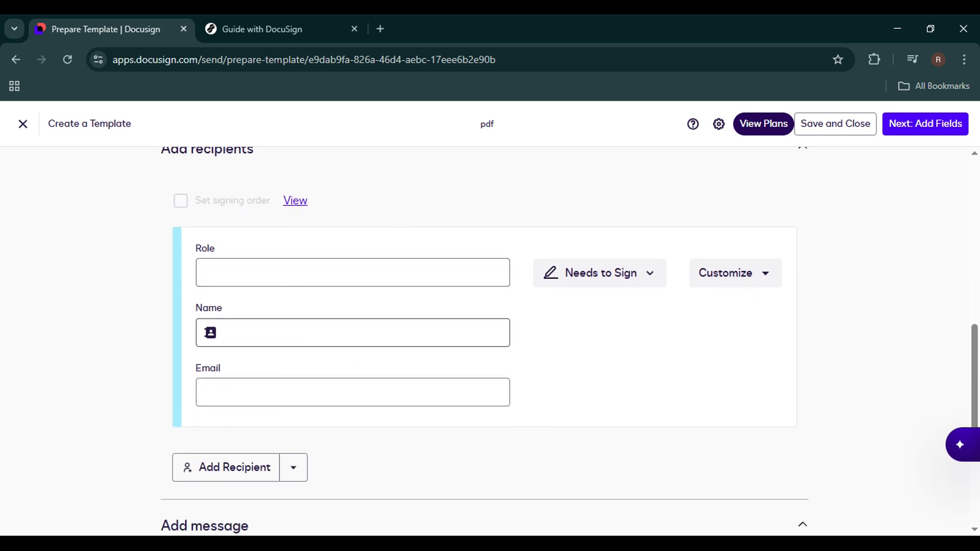
{"action": "left_click", "coordinate": [306, 362]}
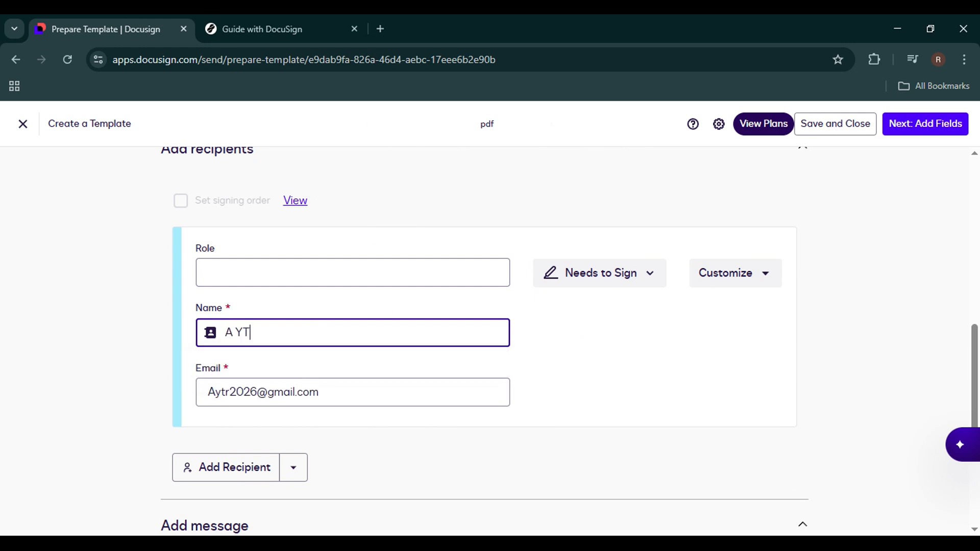
Step: Proceed to adding fields on the template document and dismiss the field-detection notifications
{"action": "scroll", "coordinate": [526, 341], "scroll_direction": "down", "scroll_amount": 1}
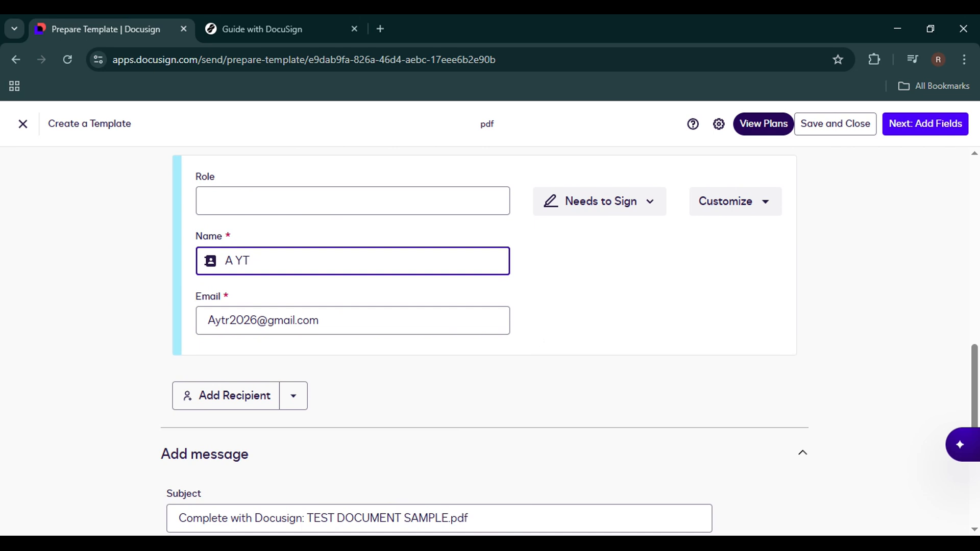
{"action": "scroll", "coordinate": [566, 311], "scroll_direction": "up", "scroll_amount": 2}
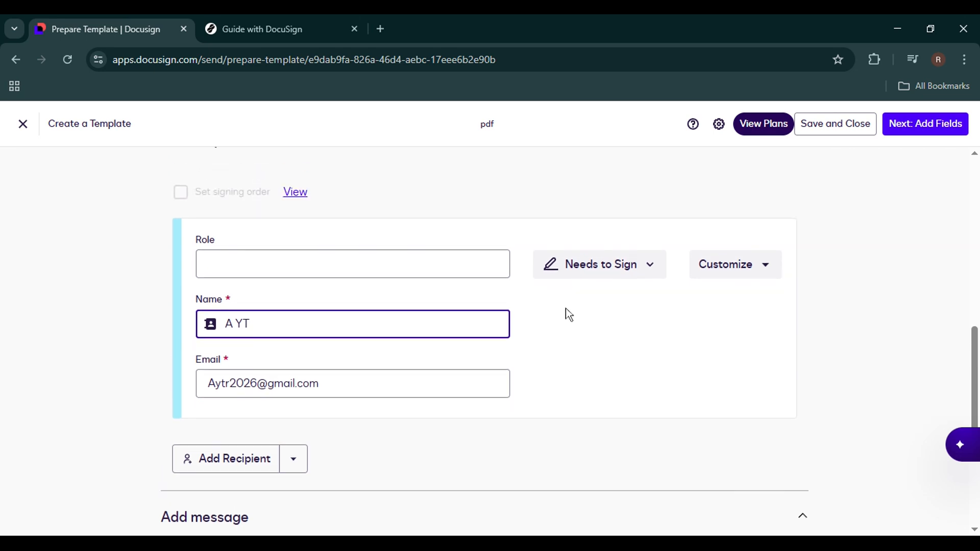
{"action": "scroll", "coordinate": [569, 314], "scroll_direction": "down", "scroll_amount": 3}
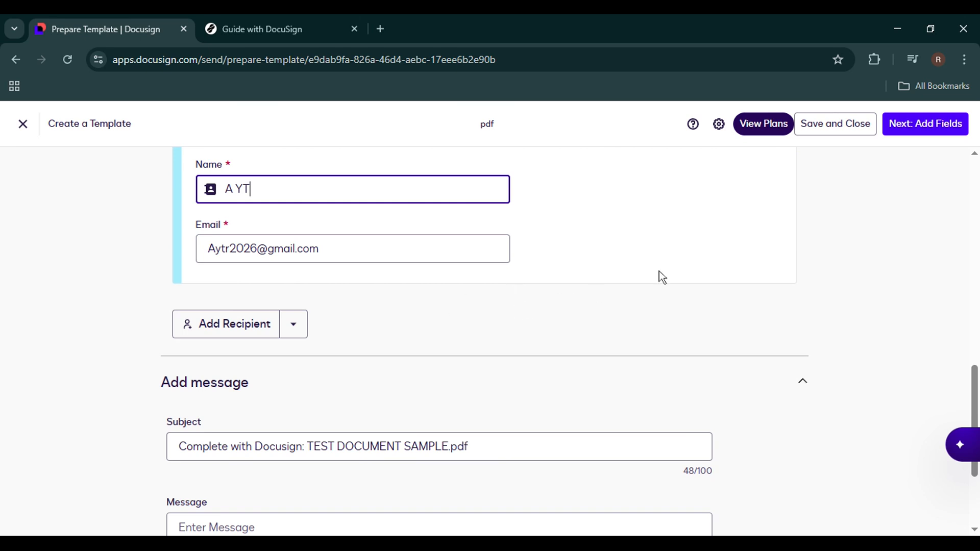
{"action": "left_click", "coordinate": [950, 127]}
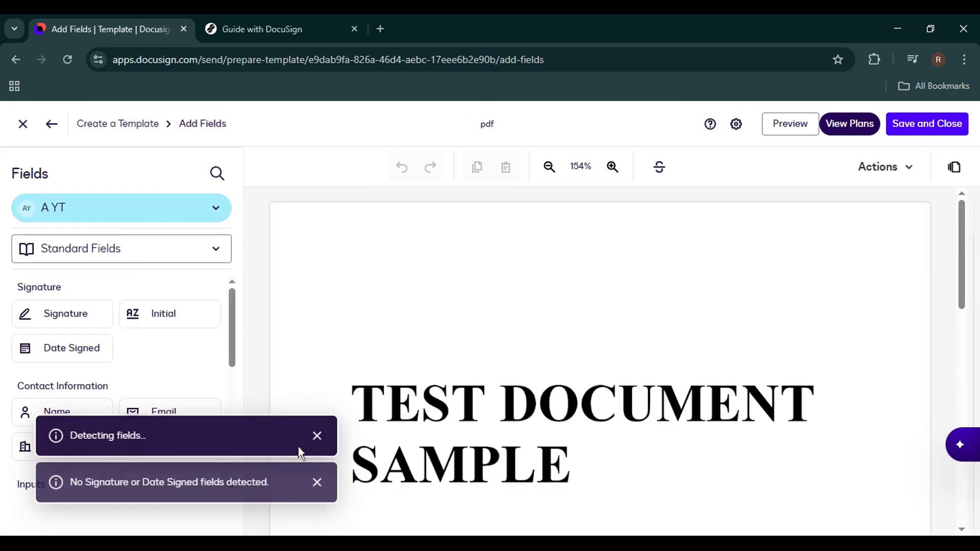
{"action": "left_click", "coordinate": [317, 420]}
{"action": "left_click", "coordinate": [317, 474]}
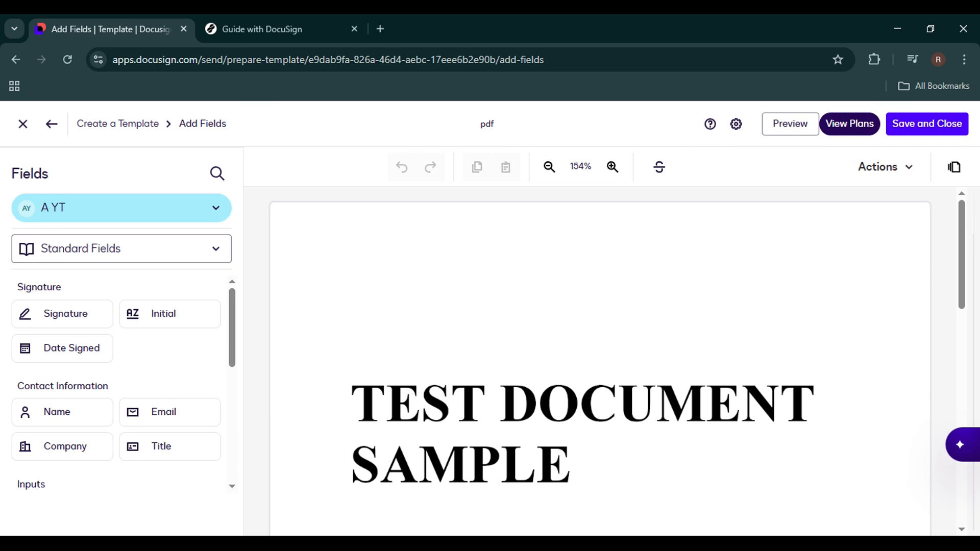
Step: Place a Signature field and a Name field above the document's heading, and nudge the Signature field slightly right and down
{"action": "mouse_move", "coordinate": [79, 323]}
{"action": "left_mouse_down"}
{"action": "mouse_move", "coordinate": [225, 371]}
{"action": "mouse_move", "coordinate": [349, 333]}
{"action": "mouse_move", "coordinate": [370, 272]}
{"action": "left_mouse_up"}
{"action": "left_click_drag", "start_coordinate": [61, 422], "coordinate": [642, 269]}
{"action": "left_click", "coordinate": [436, 312]}
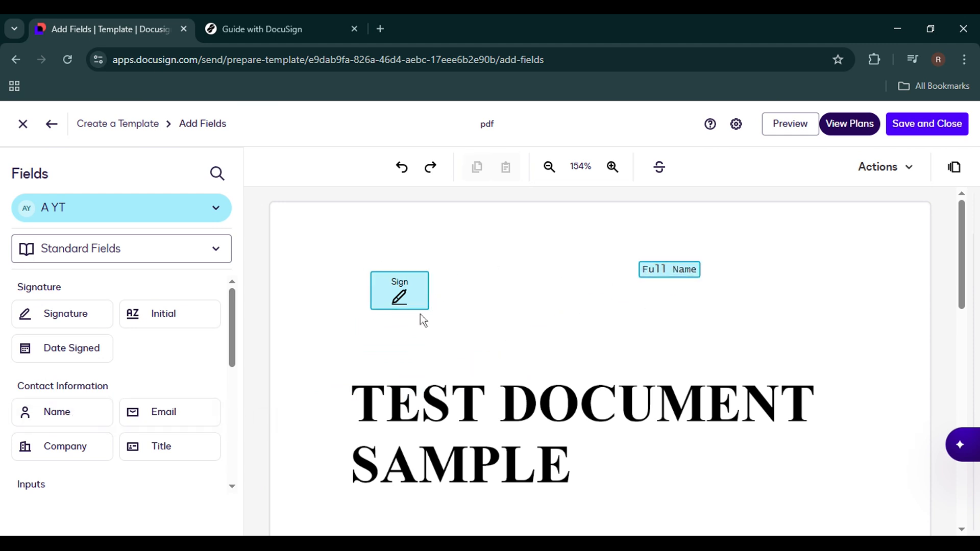
{"action": "mouse_move", "coordinate": [398, 296]}
{"action": "left_mouse_down"}
{"action": "mouse_move", "coordinate": [418, 300]}
{"action": "mouse_move", "coordinate": [410, 300]}
{"action": "left_mouse_up"}
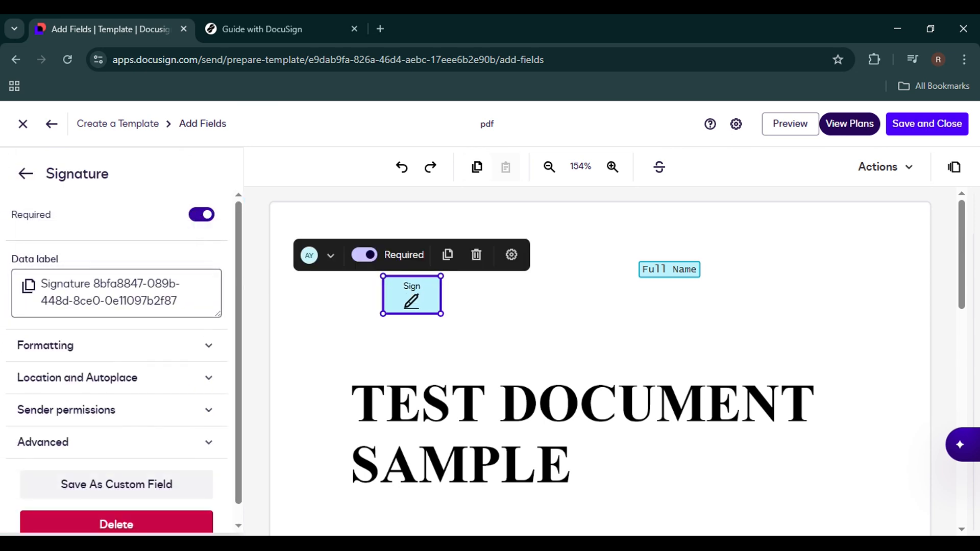
{"action": "left_click", "coordinate": [320, 286]}
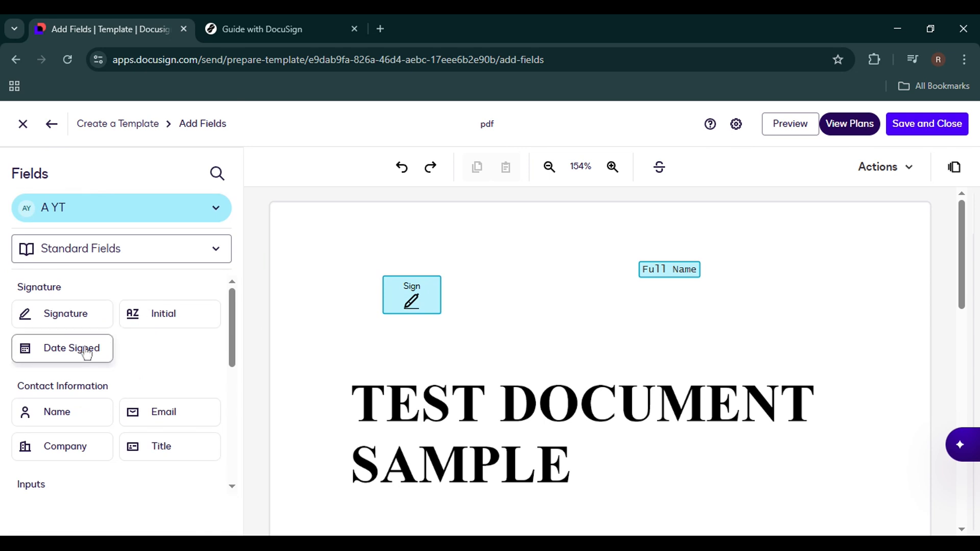
Step: Place a Date Signed field just below the Signature field, and move the Full Name field up and closer to the signature
{"action": "left_click_drag", "start_coordinate": [84, 349], "coordinate": [403, 339]}
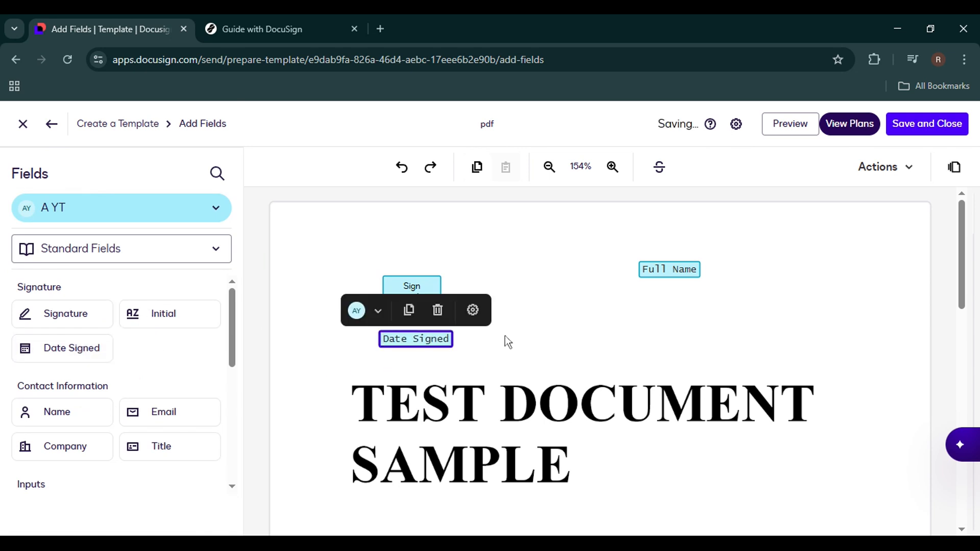
{"action": "left_click", "coordinate": [505, 333]}
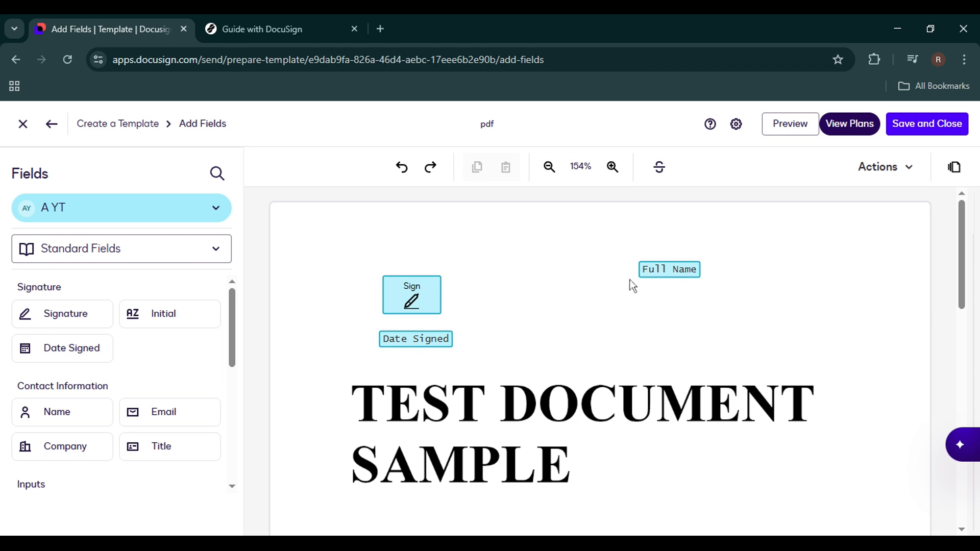
{"action": "left_click_drag", "start_coordinate": [653, 269], "coordinate": [553, 247]}
{"action": "left_click", "coordinate": [276, 310]}
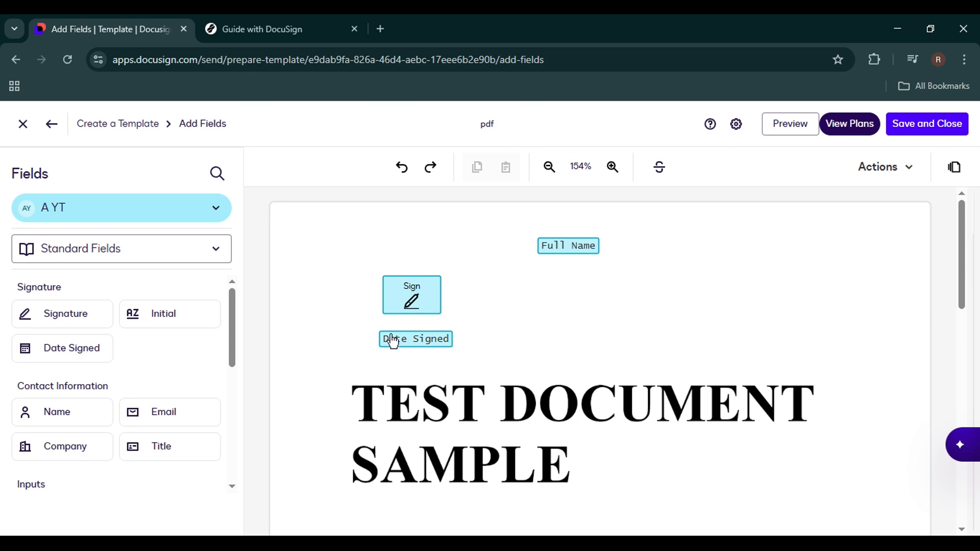
{"action": "left_click", "coordinate": [163, 217]}
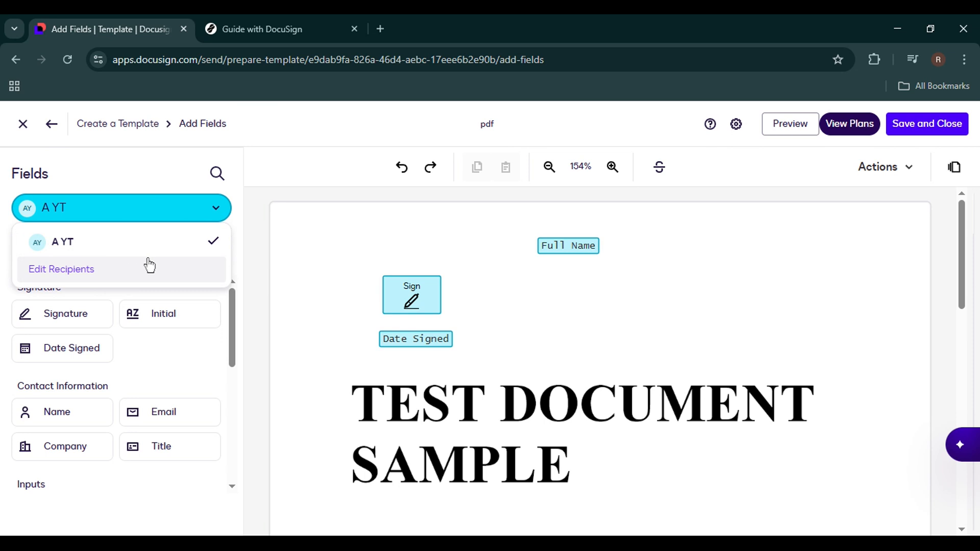
{"action": "left_click", "coordinate": [294, 235]}
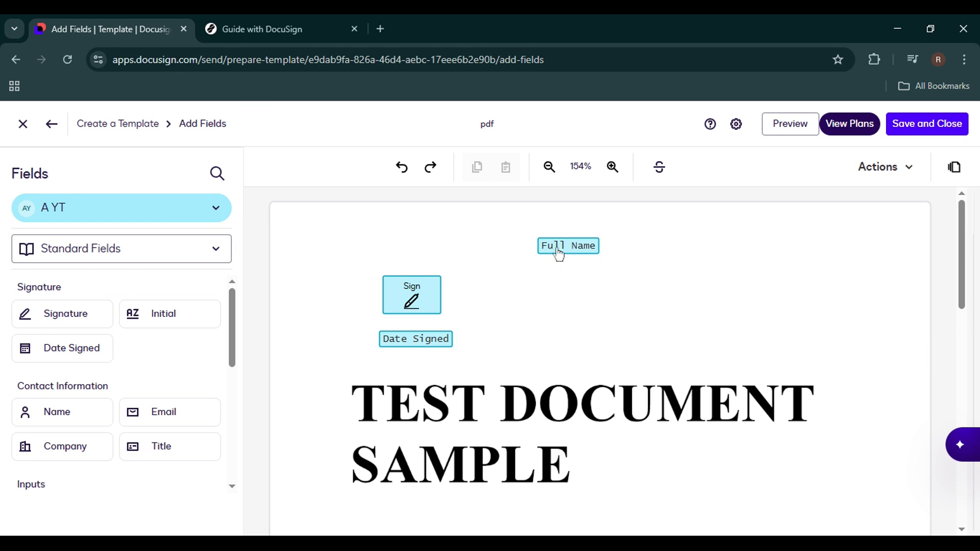
Step: Enlarge the Signature field slightly from its upper-right corner, then deselect it
{"action": "left_click", "coordinate": [441, 286]}
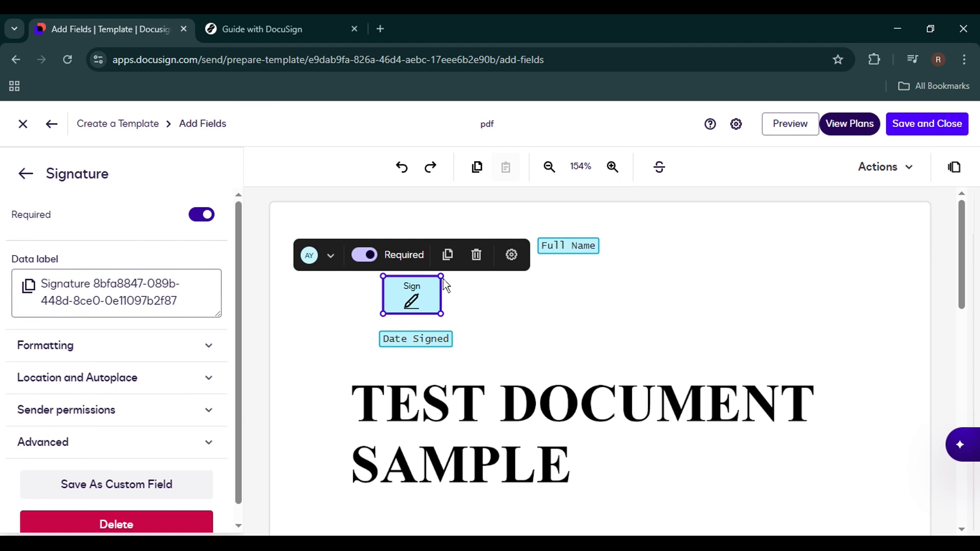
{"action": "mouse_move", "coordinate": [442, 278]}
{"action": "left_mouse_down"}
{"action": "mouse_move", "coordinate": [462, 276]}
{"action": "mouse_move", "coordinate": [433, 284]}
{"action": "mouse_move", "coordinate": [458, 289]}
{"action": "left_mouse_up"}
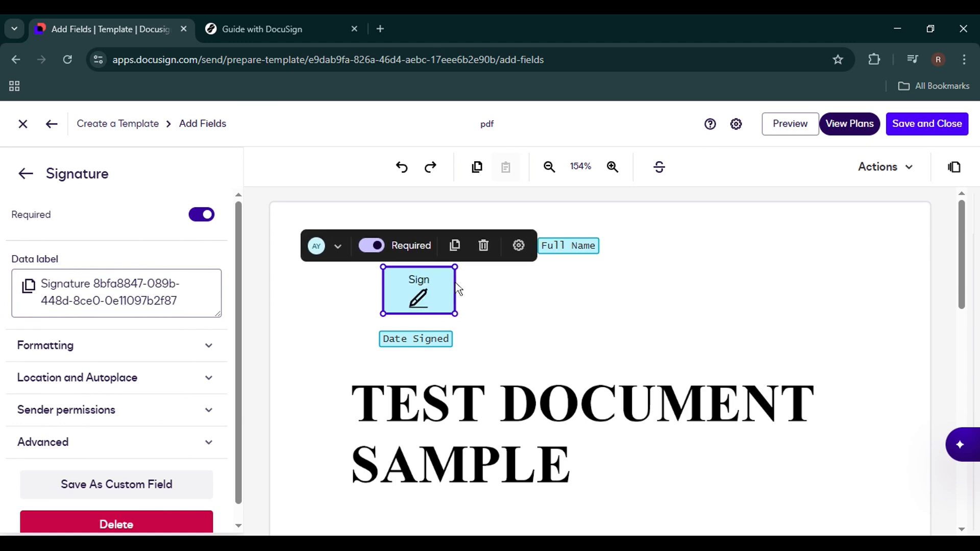
{"action": "left_click", "coordinate": [488, 300]}
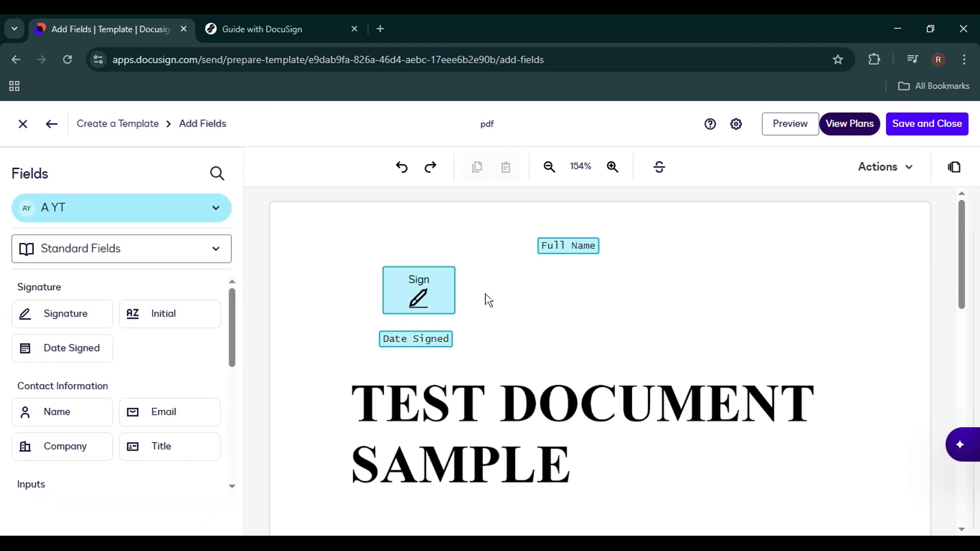